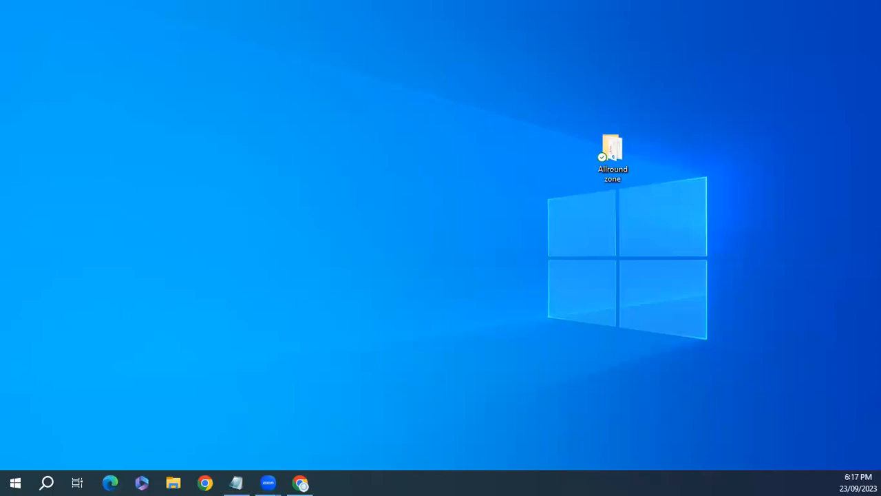
Open Chrome in a maximized window and search Google for "jdk".
left_click(204, 482)
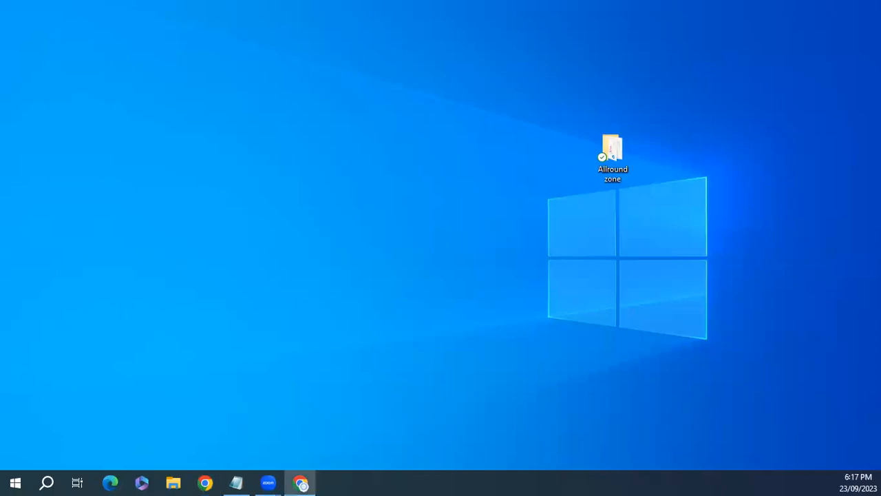
left_click(303, 482)
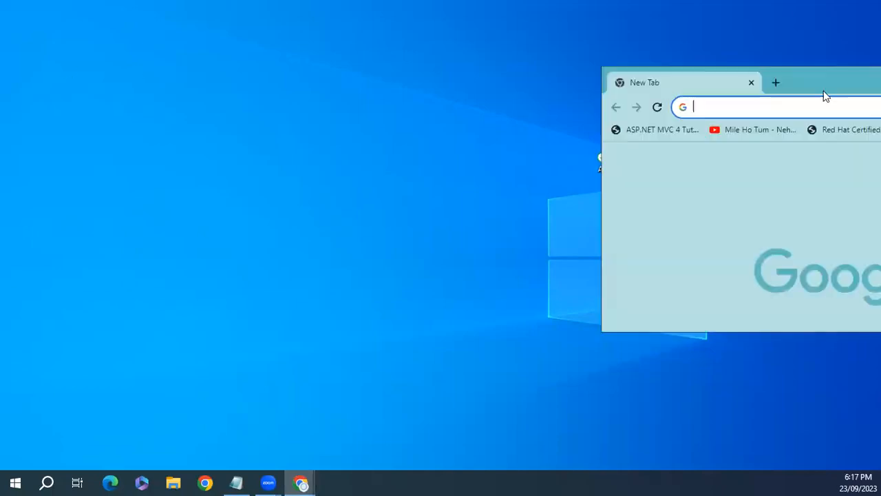
left_click(775, 69)
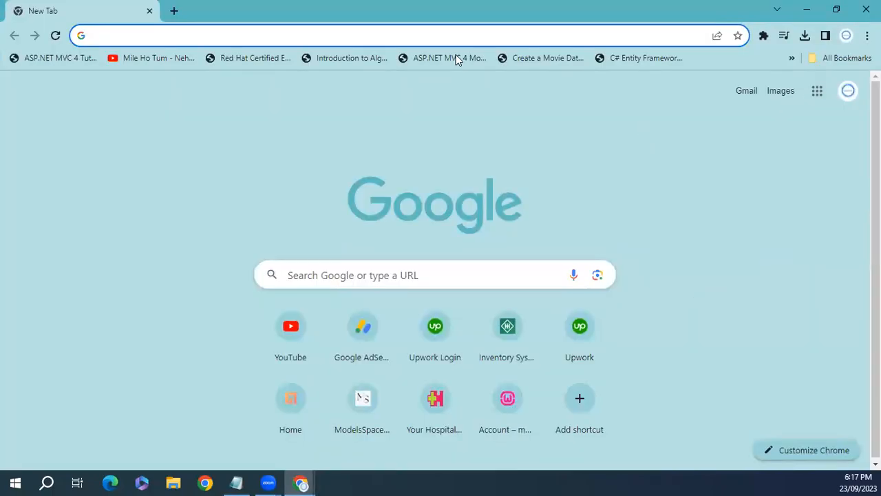
type("j")
key("Right")
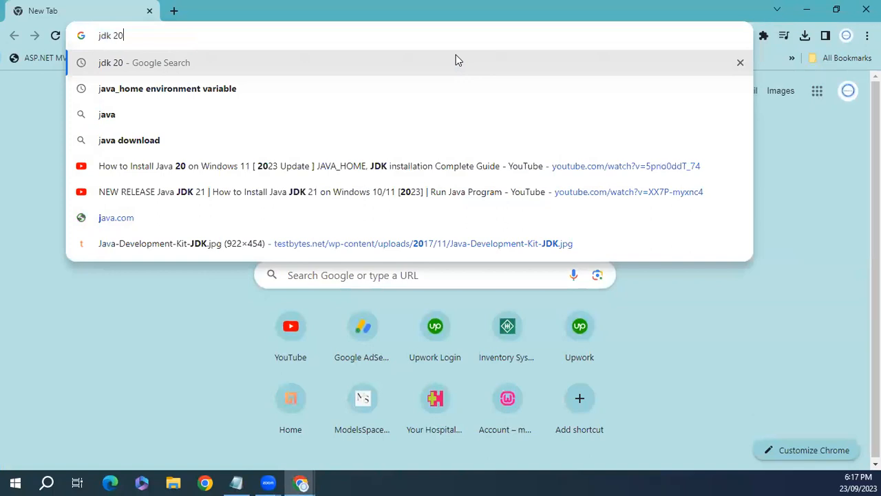
key("BackSpace")
key("BackSpace")
type("1")
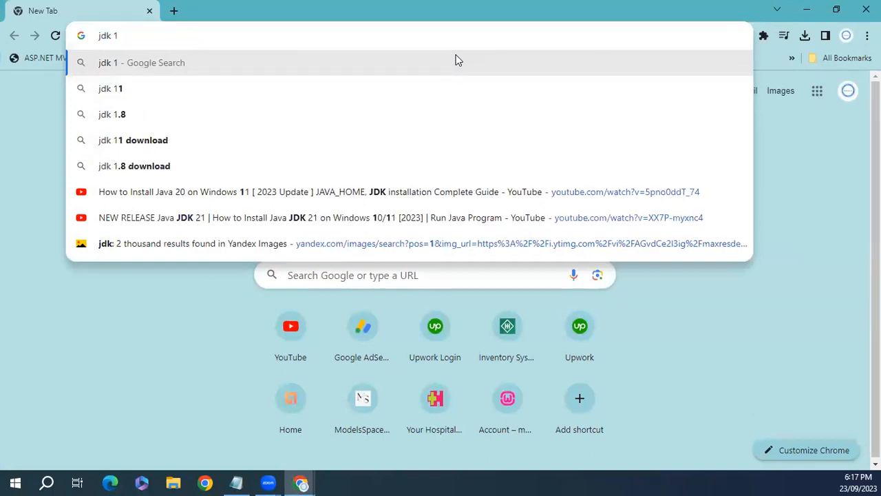
key("Return")
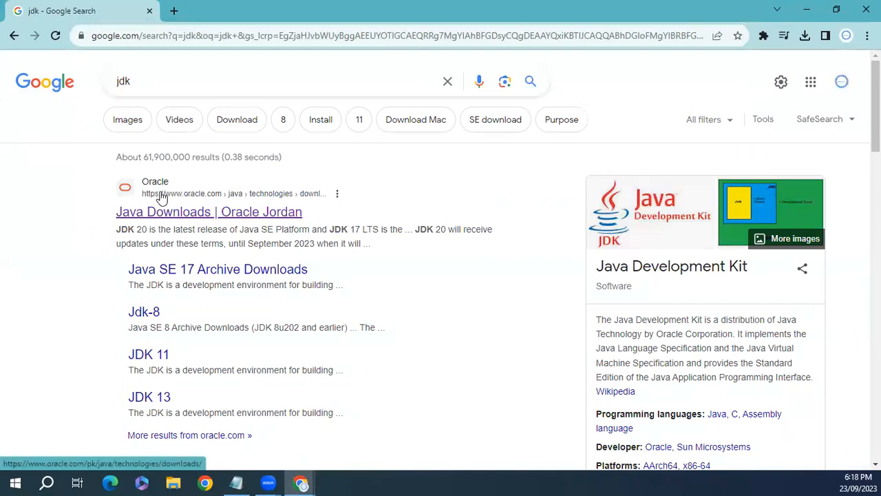
Open Oracle's Java Downloads page from the results and show the JDK 17 downloads for Windows.
left_click(165, 215)
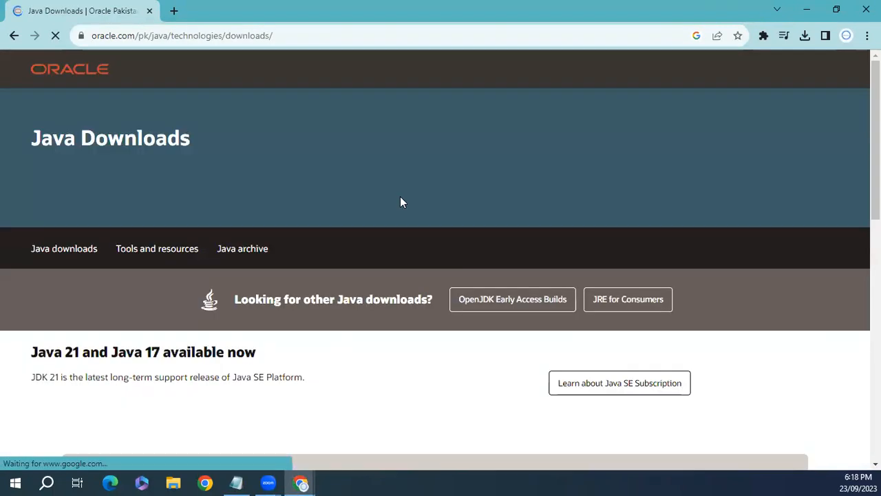
scroll(454, 219, "down", 5)
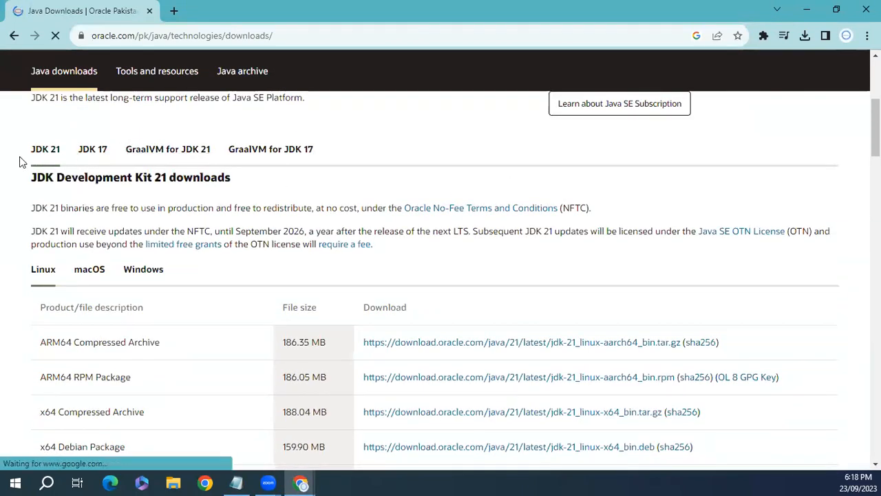
left_click(84, 158)
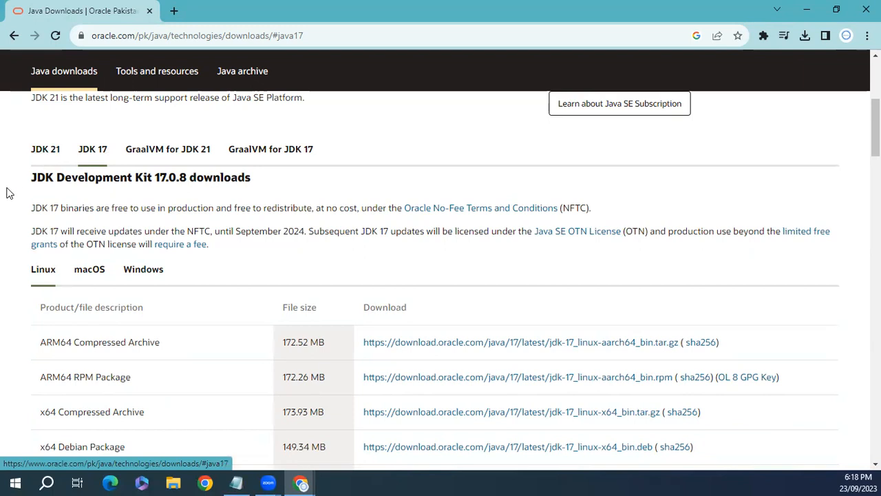
scroll(7, 192, "down", 3)
scroll(6, 191, "up", 2)
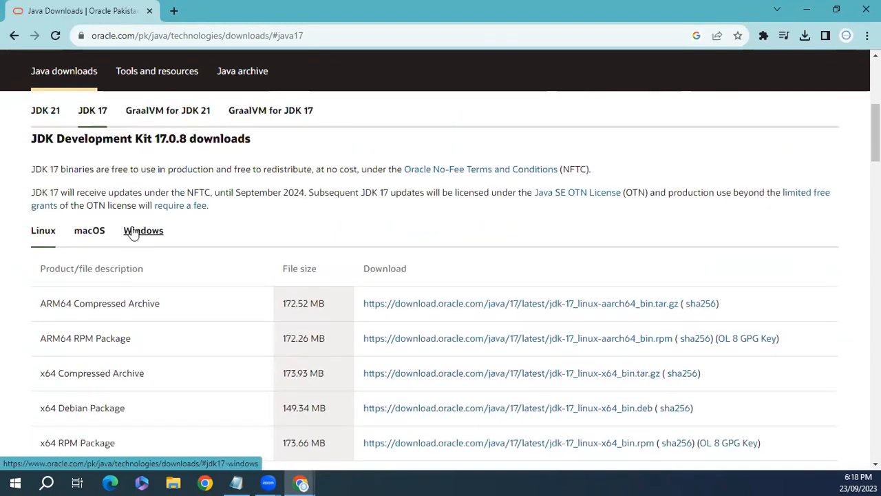
left_click(133, 234)
scroll(145, 307, "down", 1)
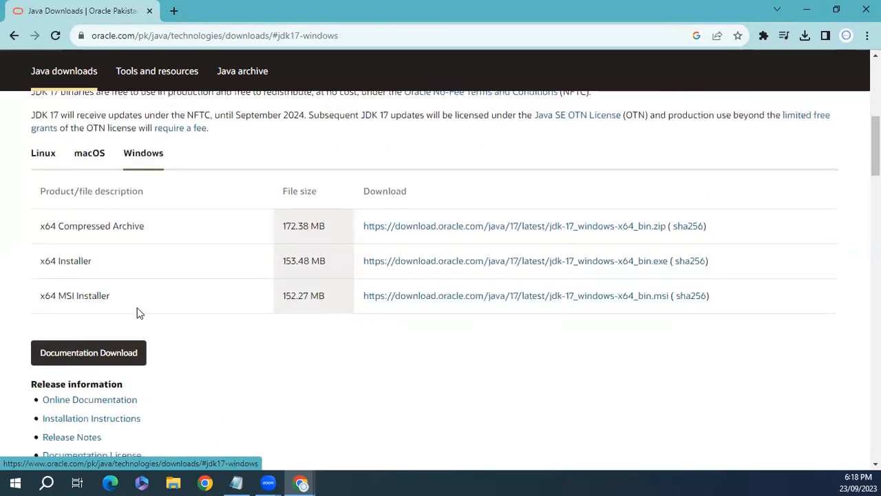
Start downloading the JDK 17 x64 MSI Installer for Windows, and cancel this duplicate download.
left_click(421, 301)
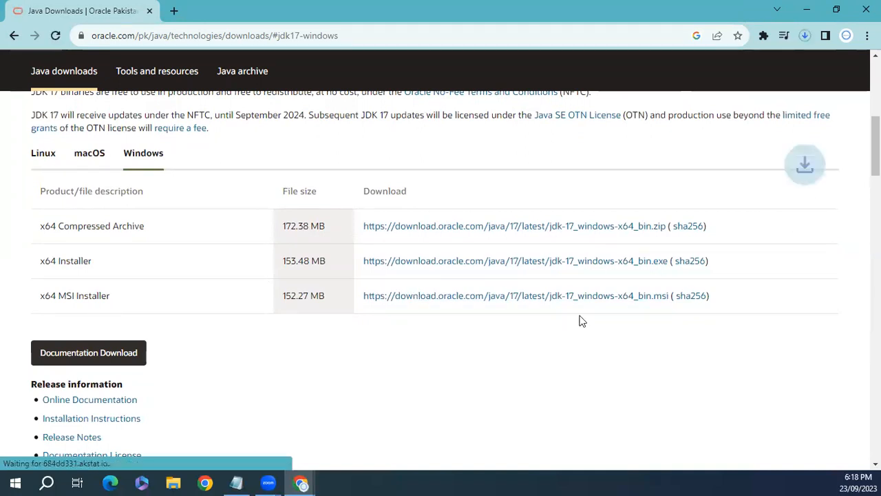
left_click(803, 35)
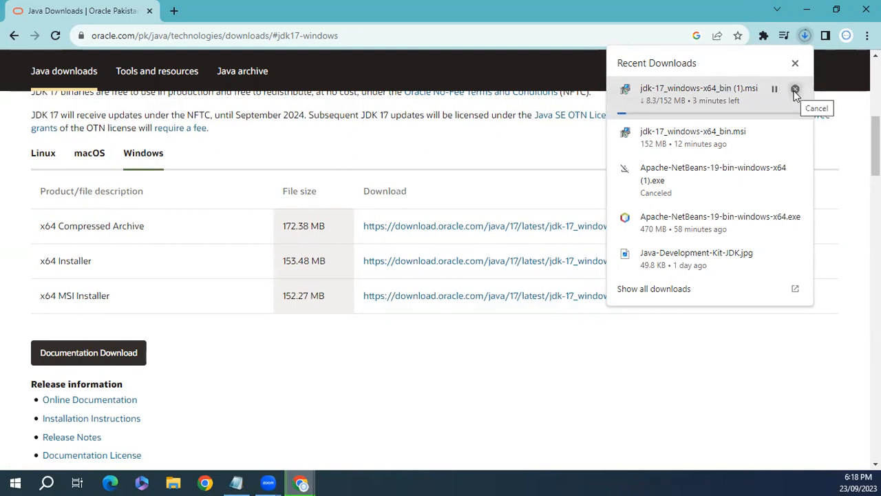
left_click(795, 90)
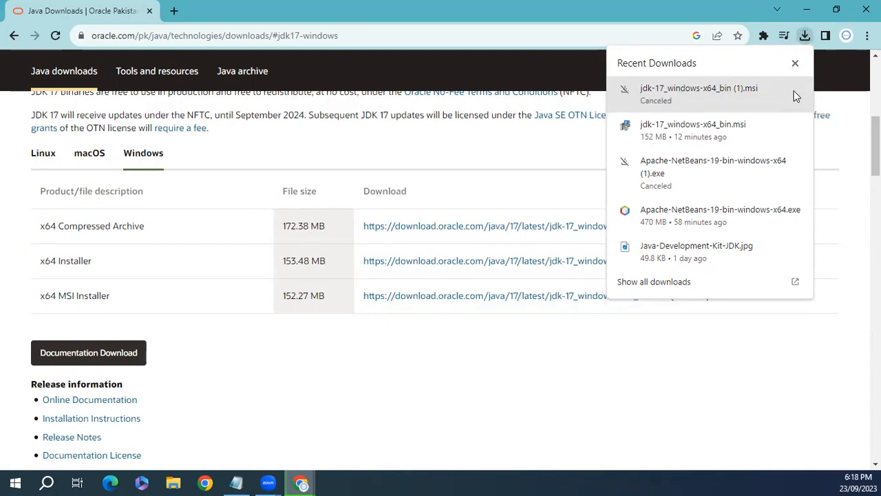
Locate the previously downloaded jdk-17_windows-x64_bin.msi in the Downloads folder and run it.
left_click(775, 126)
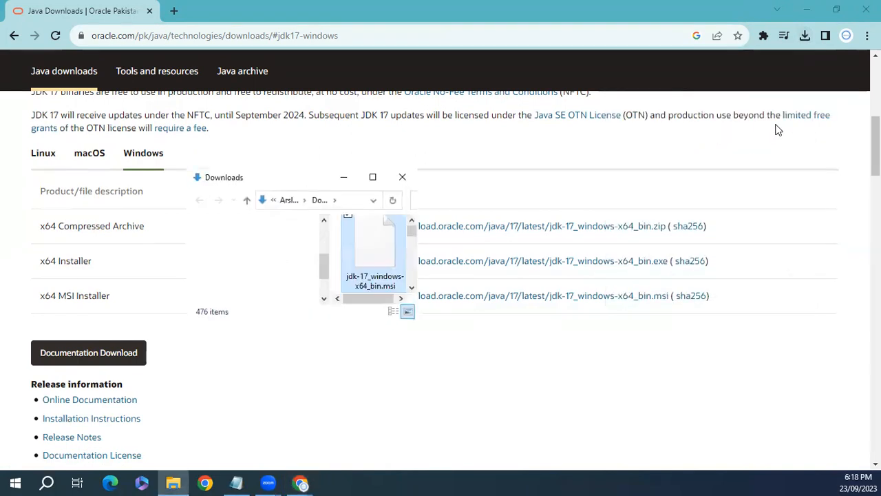
left_click(373, 177)
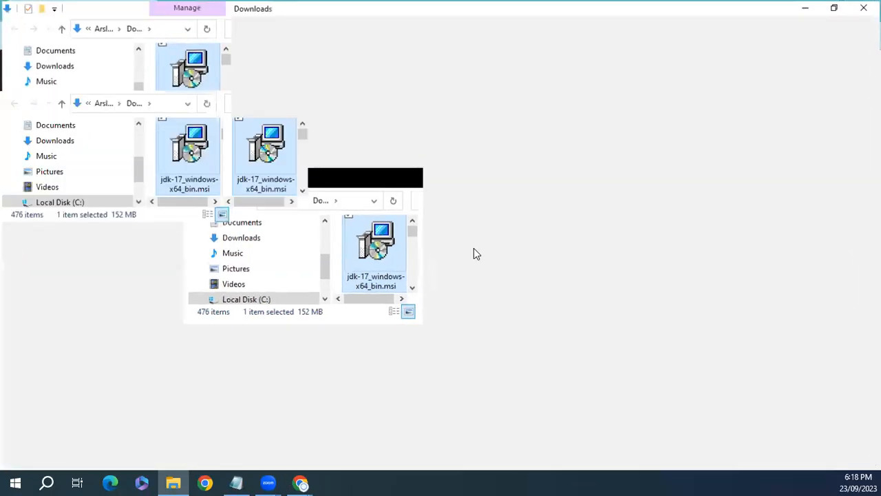
scroll(438, 193, "up", 1)
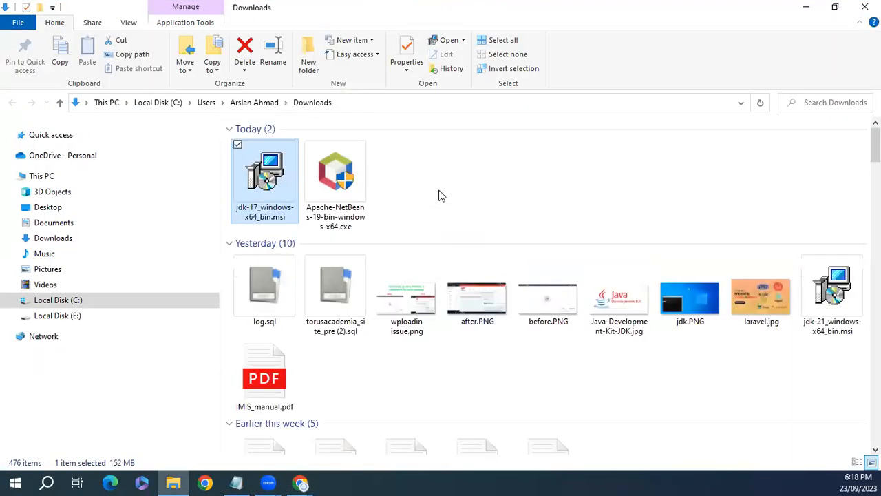
double_click(267, 199)
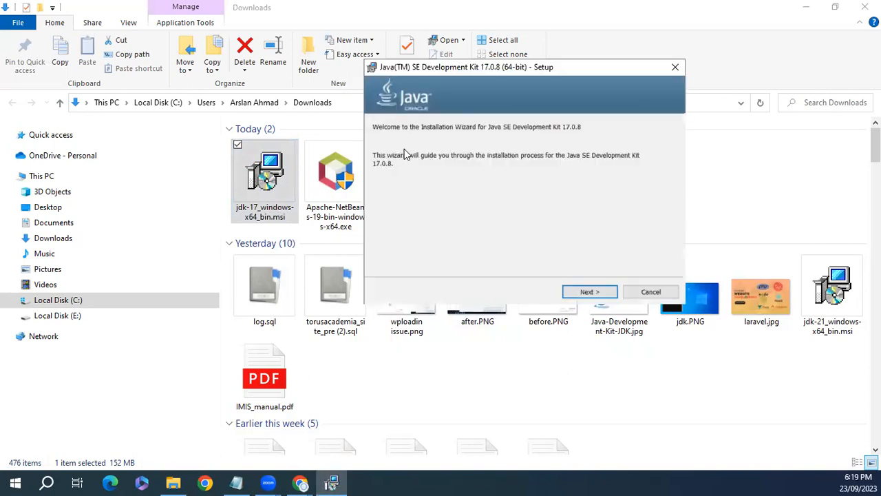
Install Java SE Development Kit 17.0.8 to the default folder C:\Program Files\Java\jdk-17\ with the other windows minimized, and close the finished wizard.
left_click(593, 292)
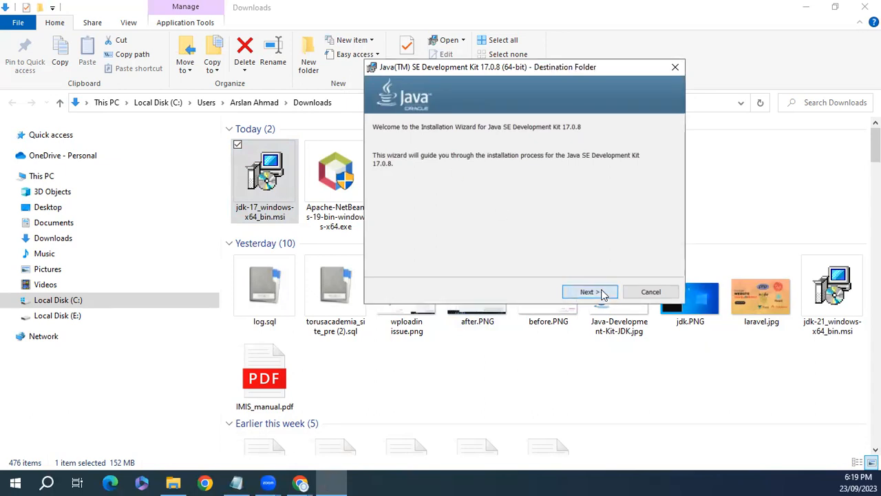
left_click(802, 6)
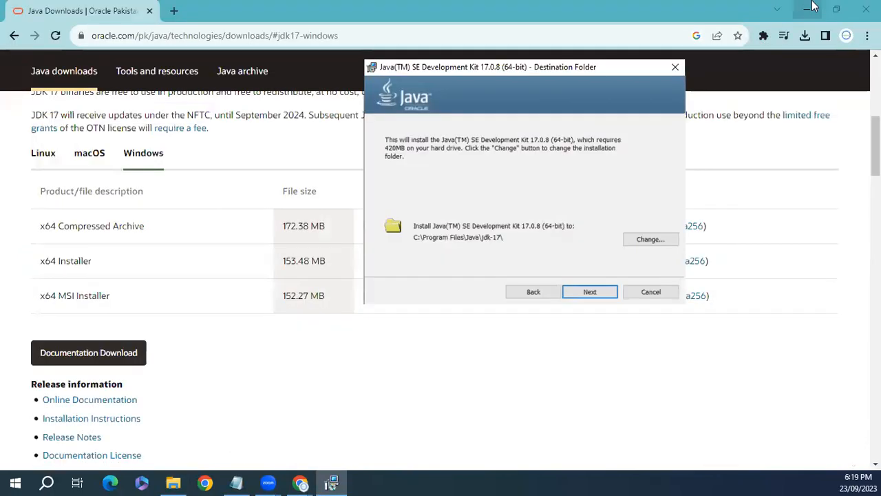
left_click(813, 6)
left_click(812, 2)
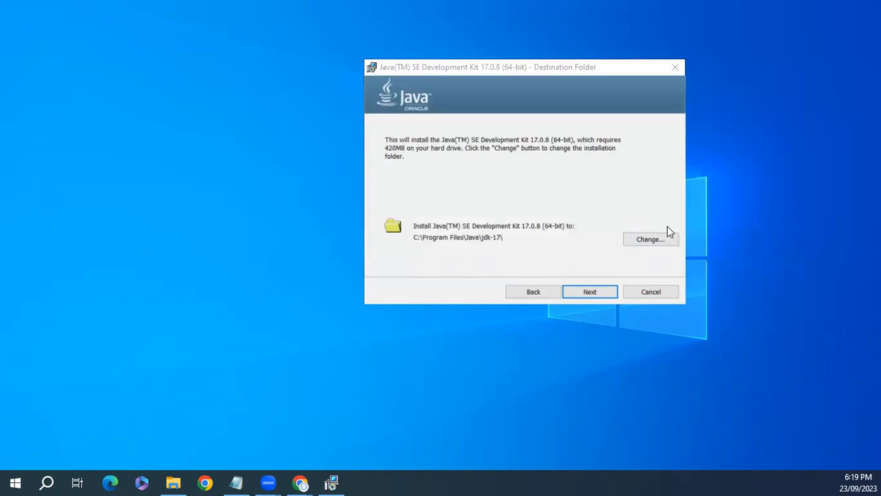
left_click(584, 293)
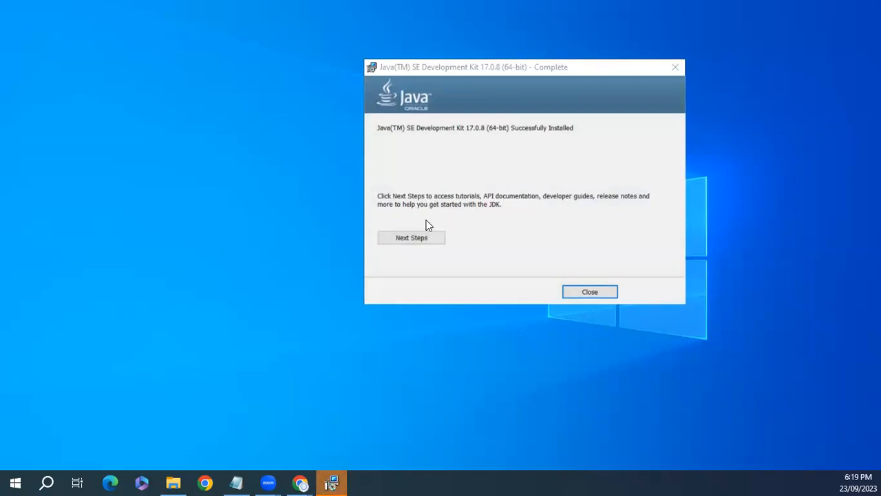
left_click(599, 291)
Check the installed Java version by running java --version in Command Prompt, and close the window.
left_click(47, 481)
type("cmd")
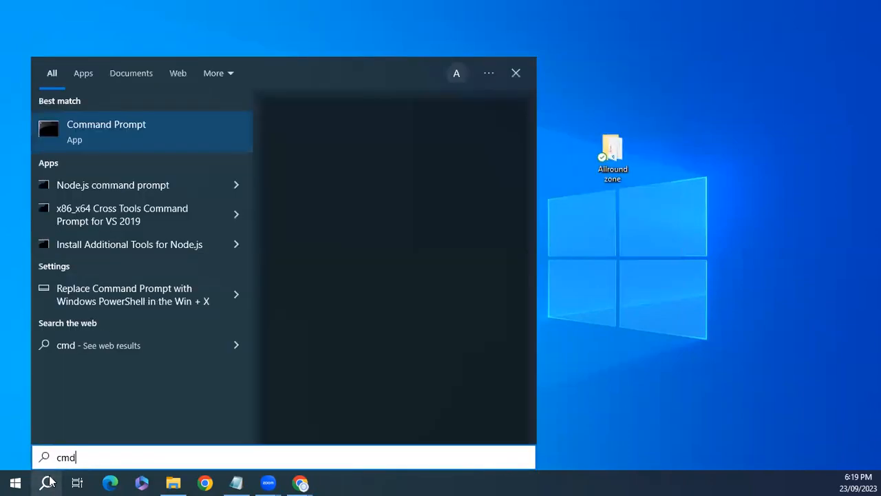
key("Return")
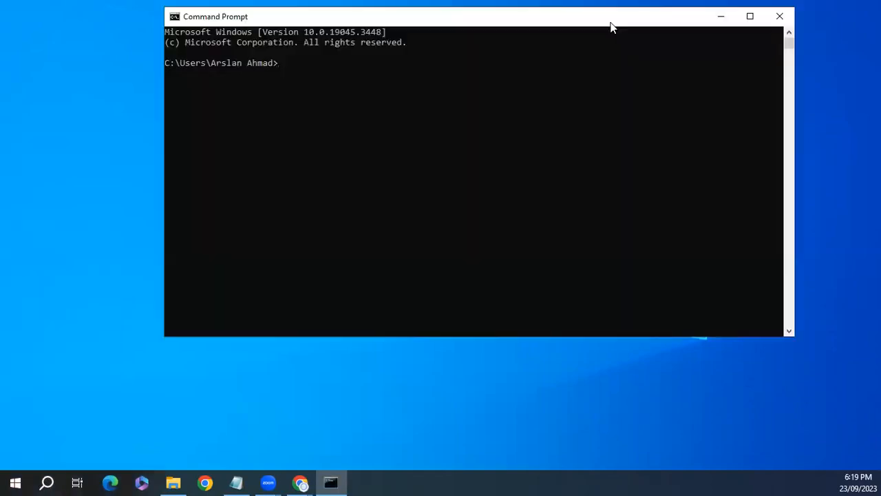
left_click(576, 131)
type("java --version")
key("Return")
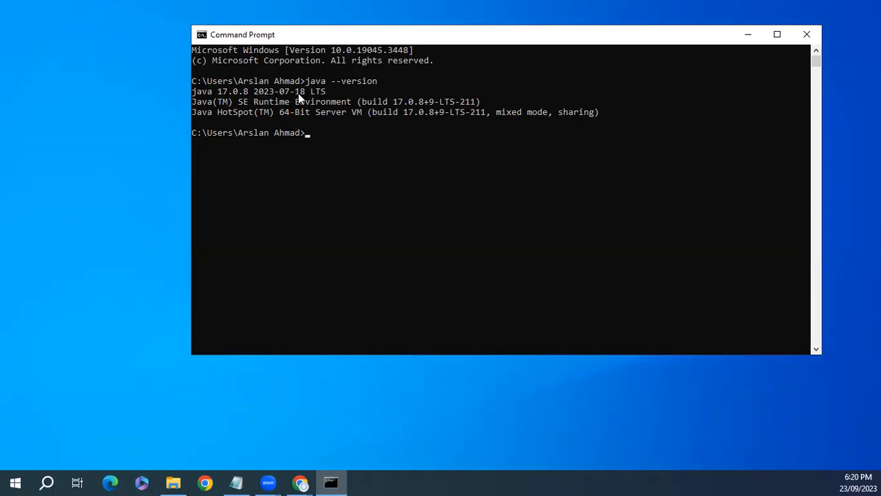
left_click(814, 41)
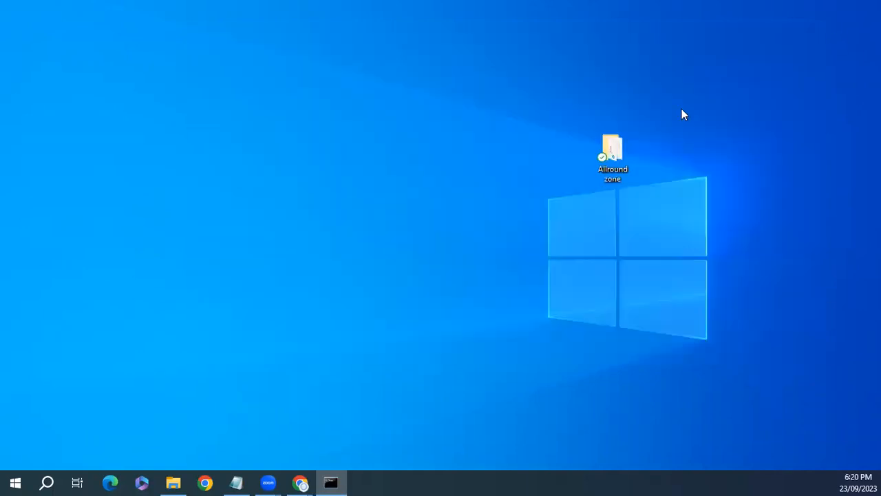
Switch to File Explorer, go to C:\Program Files\Java\jdk-17\bin and select the folder's full path.
left_click(172, 482)
left_click(75, 299)
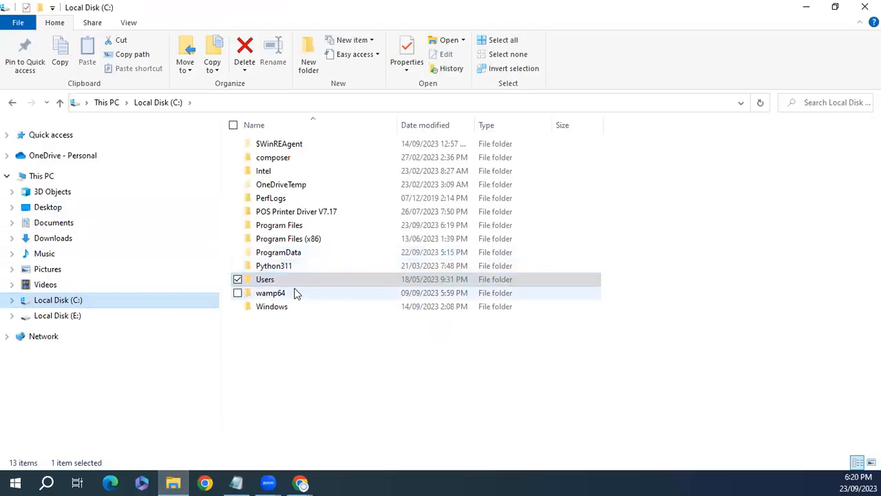
double_click(312, 229)
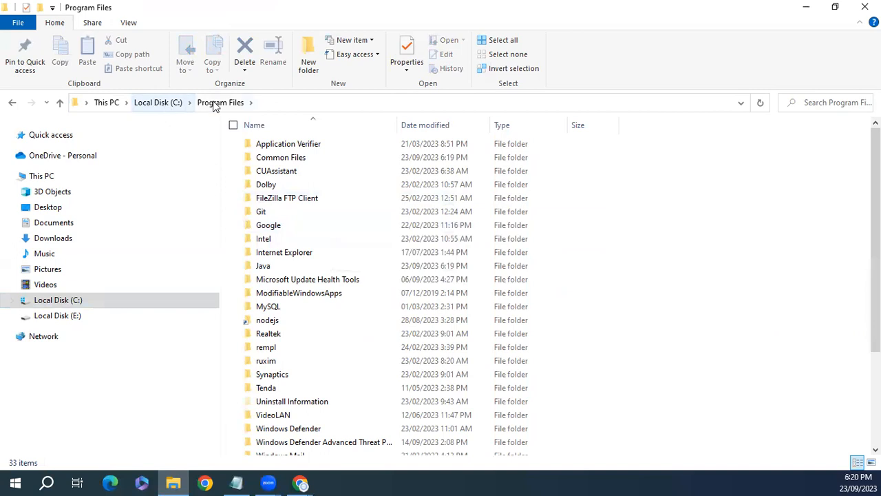
key("j")
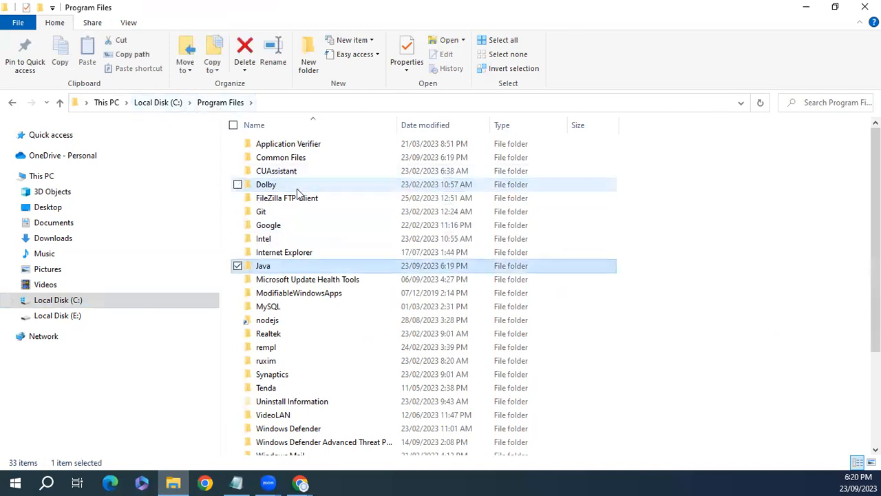
key("Return")
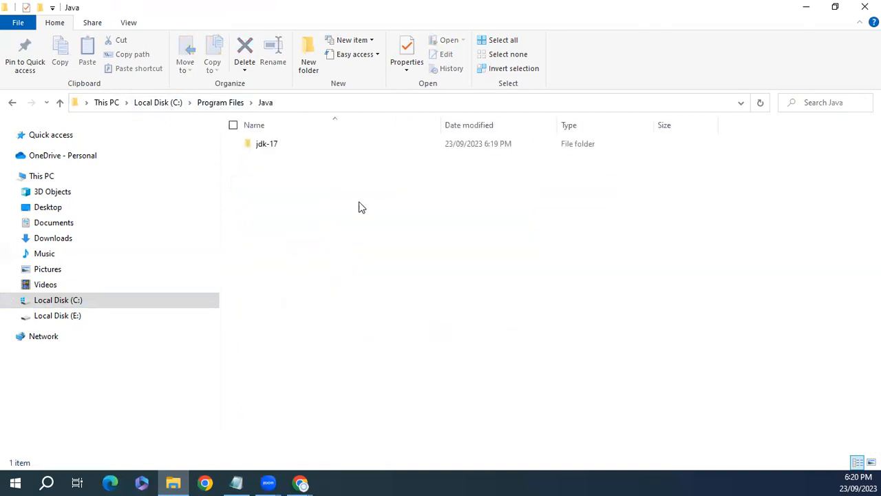
double_click(305, 144)
left_click(279, 143)
double_click(278, 143)
left_click(404, 101)
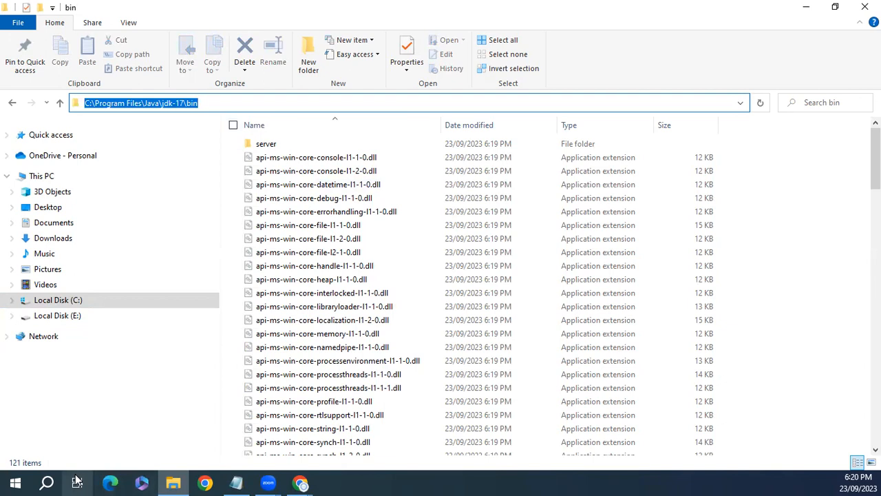
Search Windows for the system environment variables settings and open the Environment Variables dialog.
left_click(47, 481)
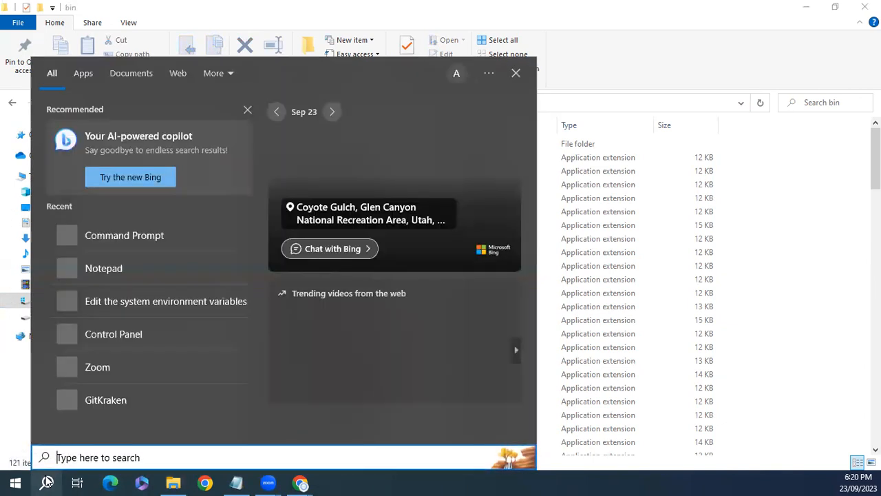
type("en")
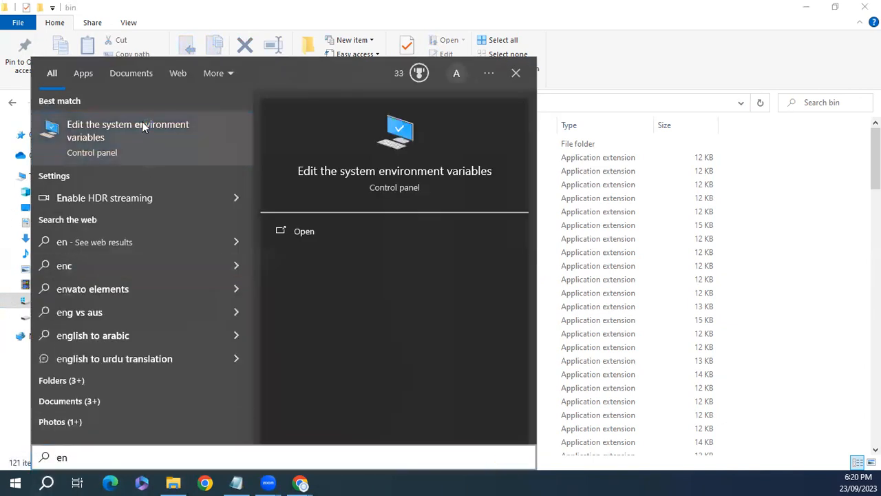
left_click(139, 122)
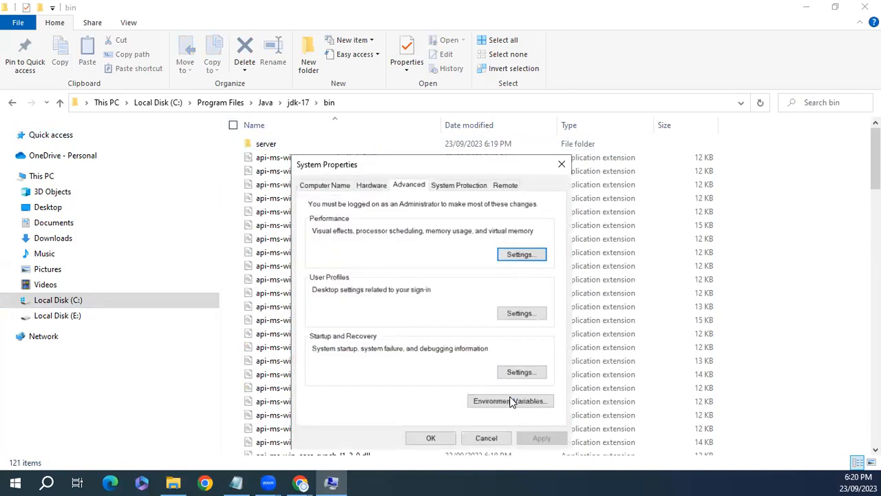
left_click(509, 403)
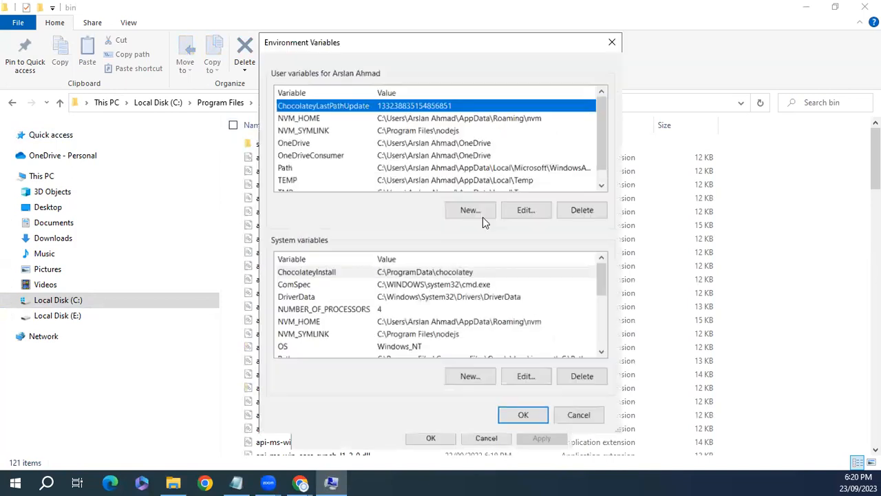
Add C:\Program Files\Java\jdk-17\bin as a new entry in the system Path variable.
scroll(472, 322, "down", 4)
scroll(441, 325, "up", 2)
double_click(347, 297)
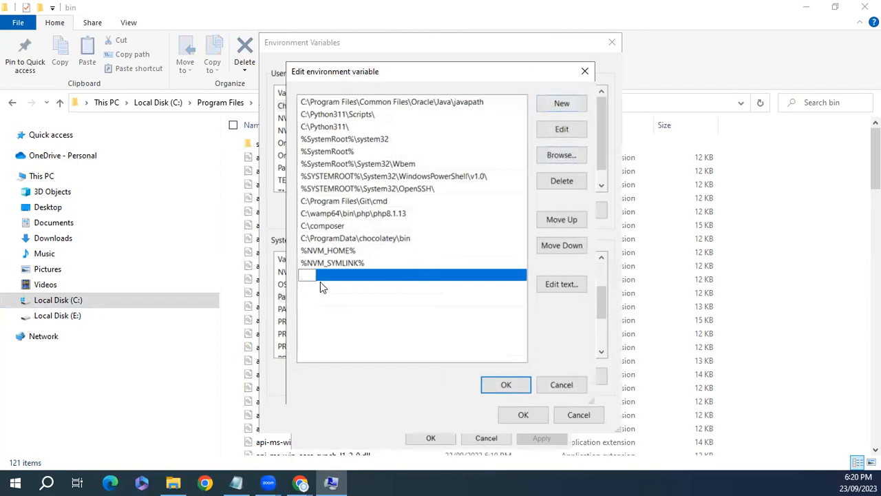
type("C:\\Program Files\\Java\\jdk-17\\bin")
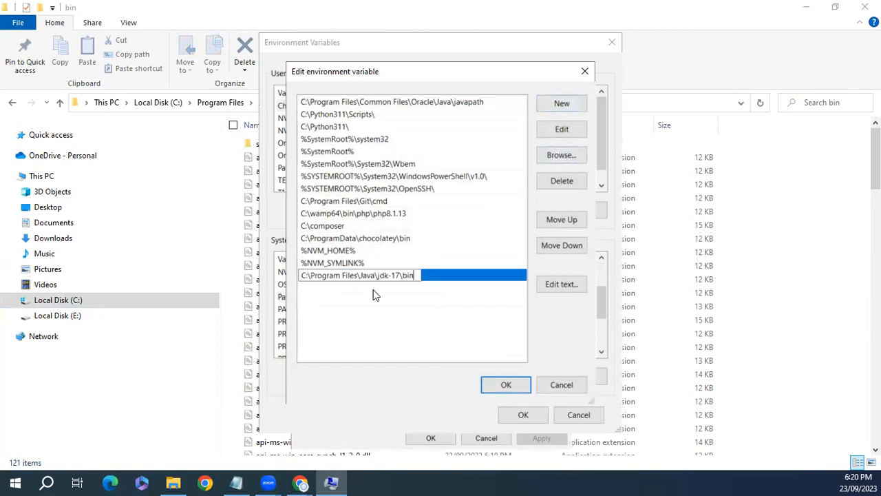
left_click(513, 385)
Create a new system variable named JAVA_HOME with the value C:\Program Files\Java\jdk-17.
scroll(481, 319, "down", 3)
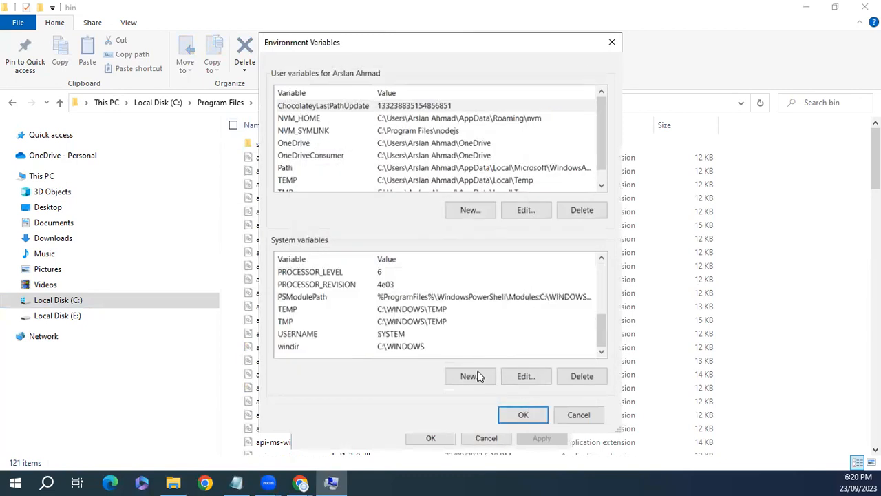
left_click(470, 377)
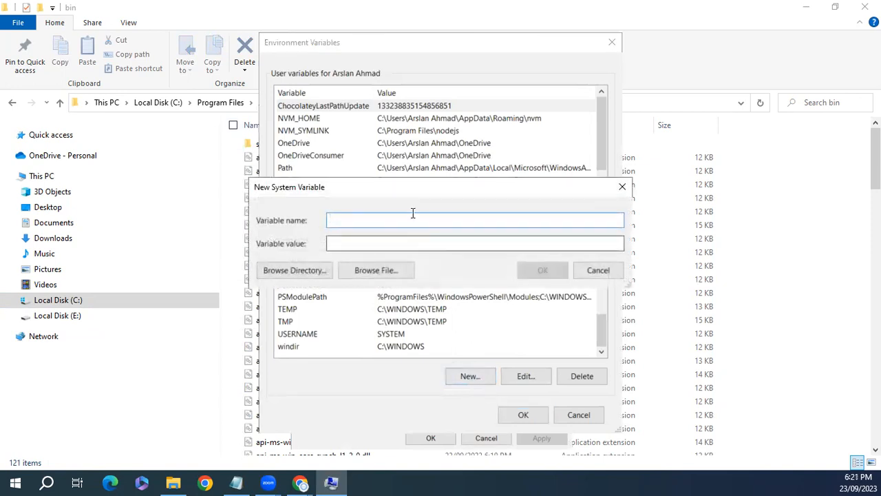
type("JAVA")
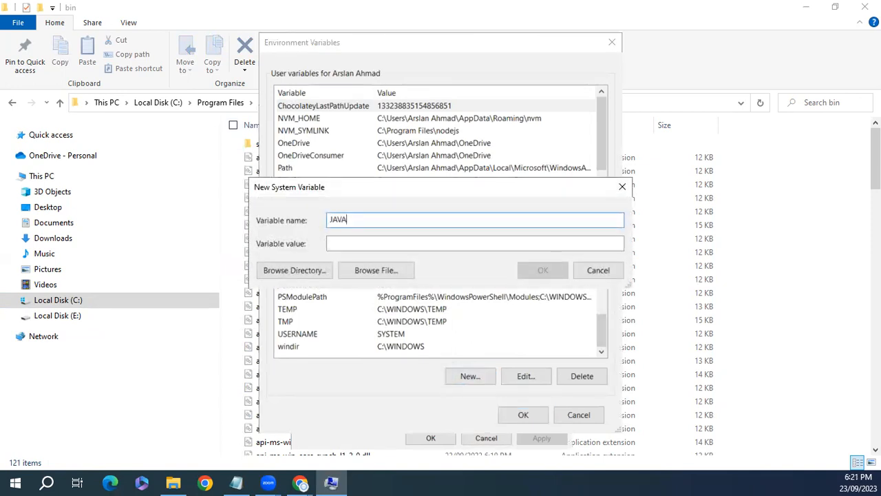
type("_HOME")
left_click(417, 241)
type("C:\\Program Files\\Java\\jdk-17\\bin")
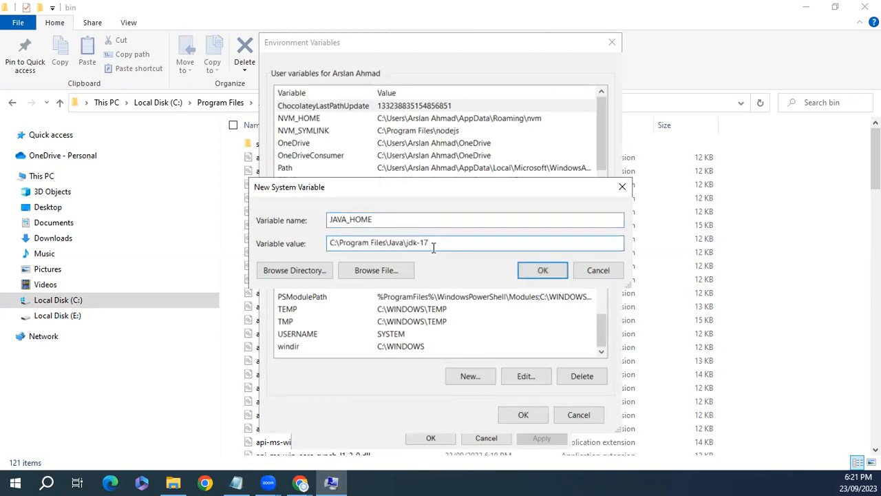
left_click(551, 265)
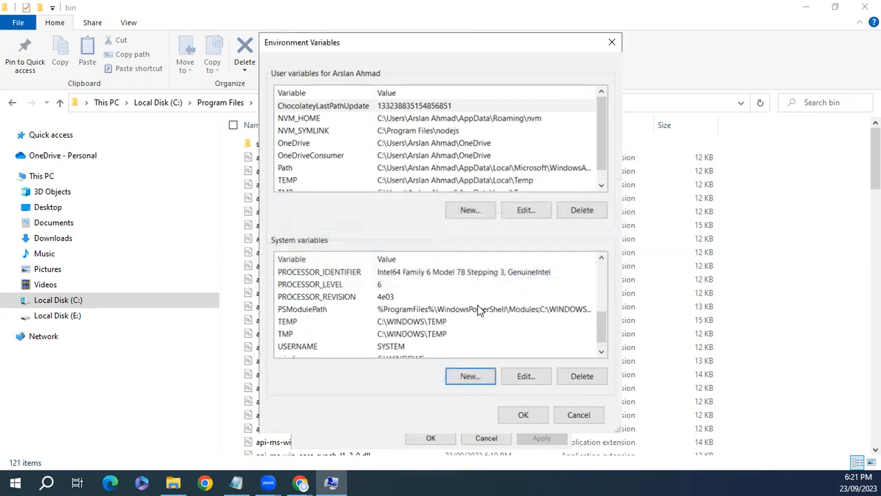
Add %JAVA_HOME%\bin as a new entry in the system Path variable, and accept all open settings dialogs.
scroll(478, 310, "up", 4)
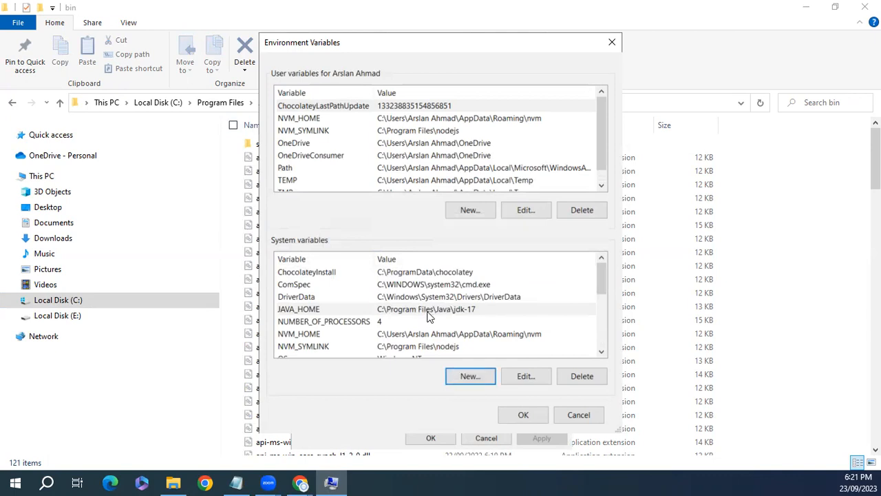
scroll(412, 320, "down", 2)
double_click(377, 296)
left_click(379, 290)
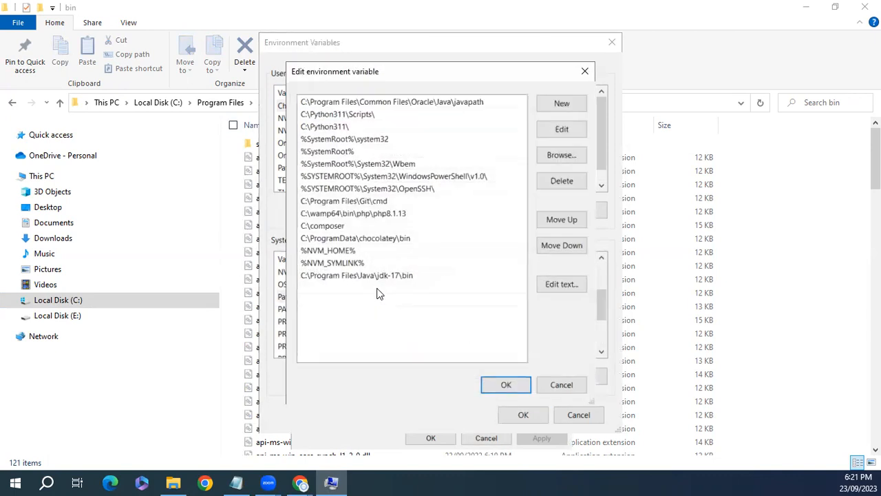
double_click(350, 291)
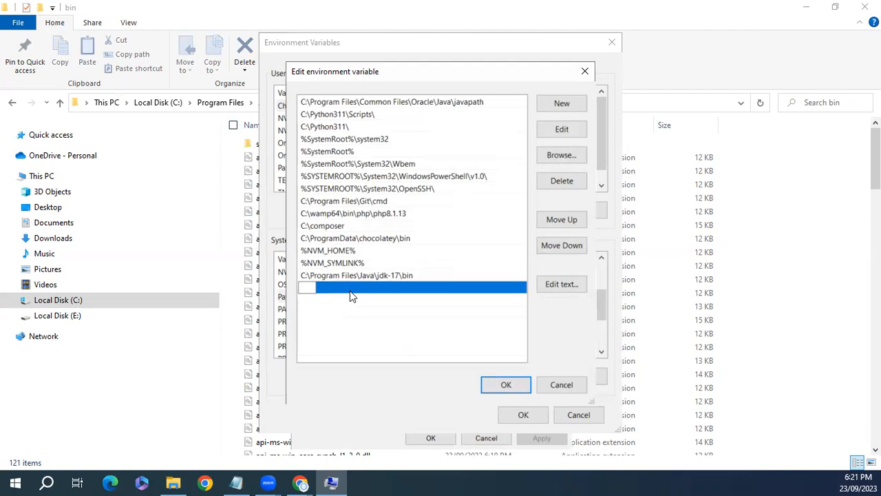
type("%")
left_click(349, 290)
left_click(350, 291)
type("%JA")
type("VA")
type("_HOME%")
type("%")
type("\\bin")
left_click(518, 388)
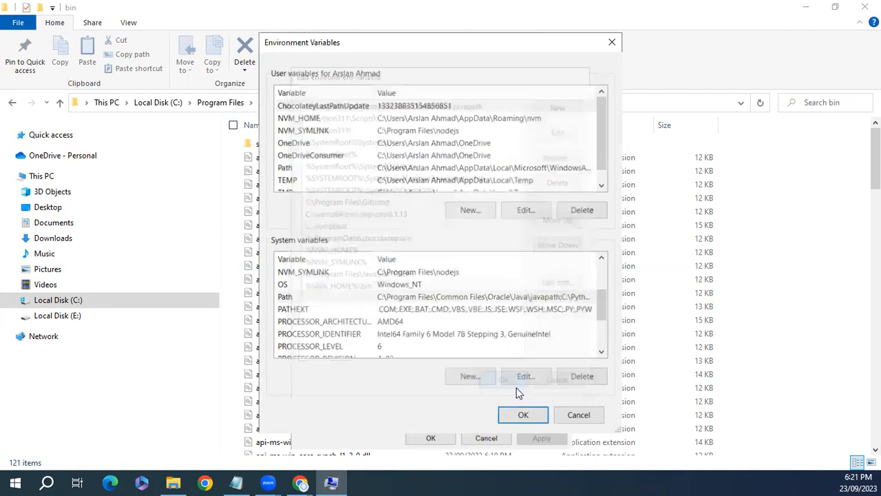
left_click(523, 415)
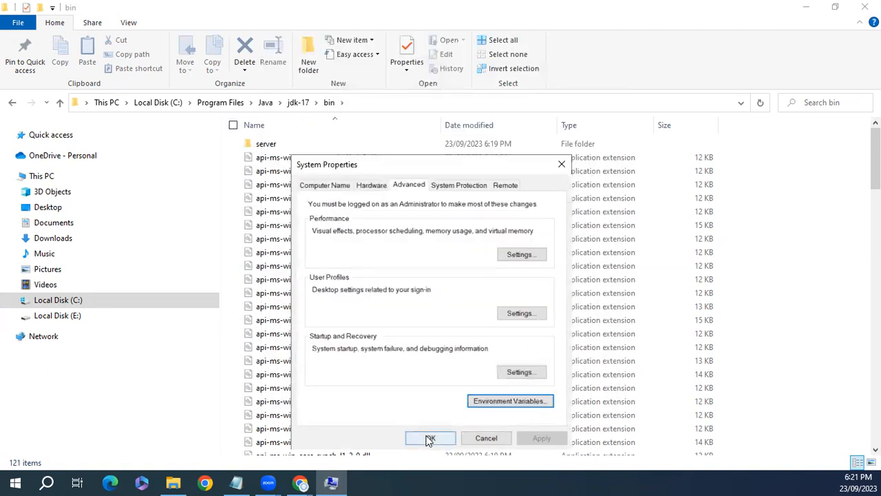
left_click(429, 438)
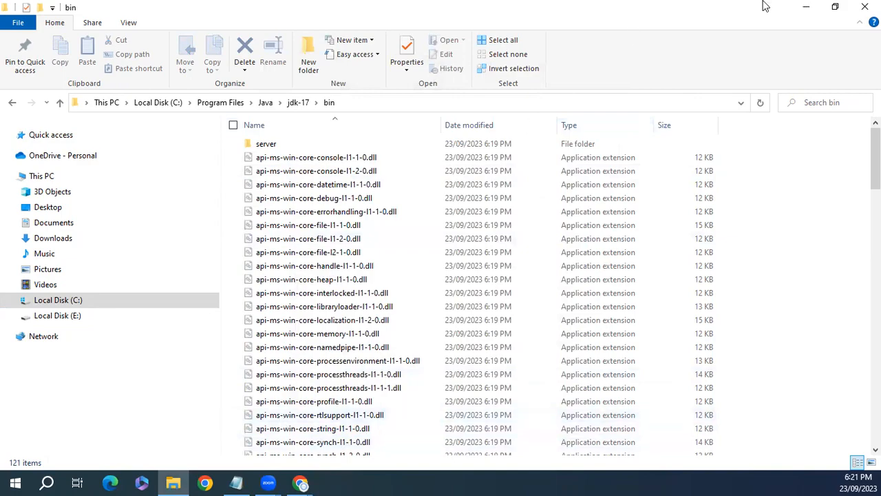
Minimize the bin folder window and open the Allround zone folder from the desktop in a maximized window.
left_click(802, 7)
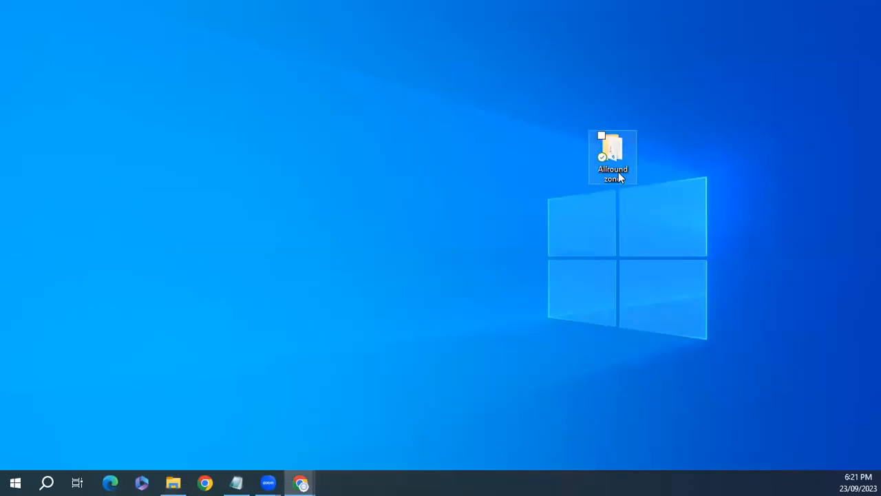
left_click(619, 178)
double_click(619, 177)
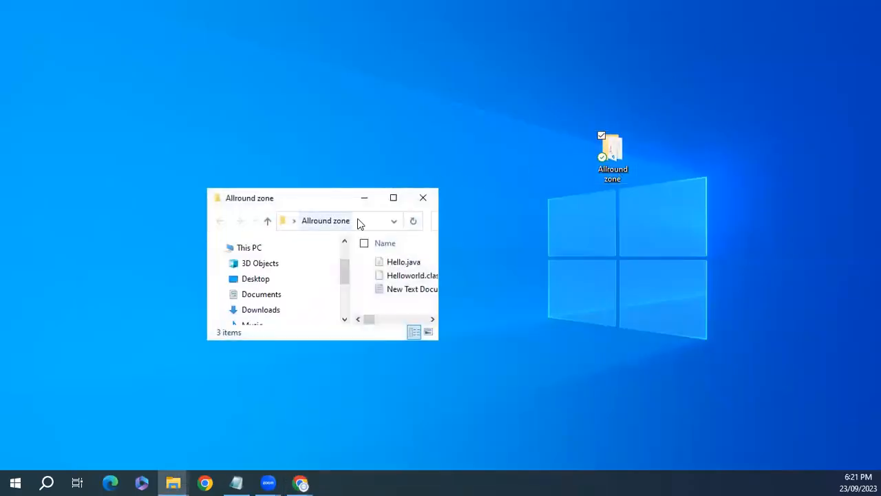
left_click(397, 198)
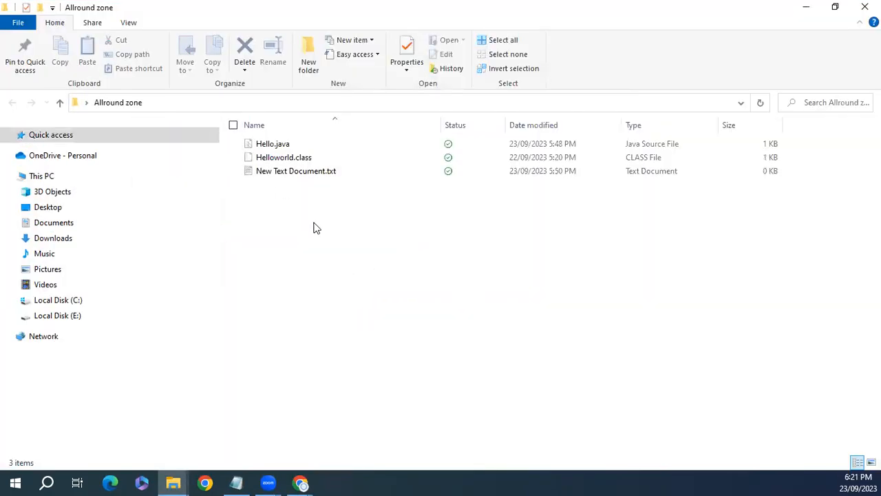
Create a new text document in the Allround zone folder and name it HelloWorld.java, accepting the extension change.
right_click(313, 225)
mouse_move(367, 441)
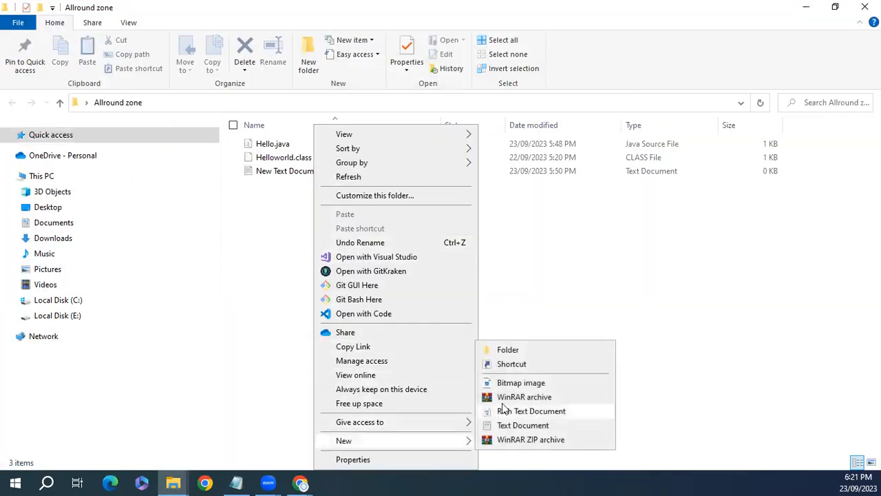
left_click(521, 425)
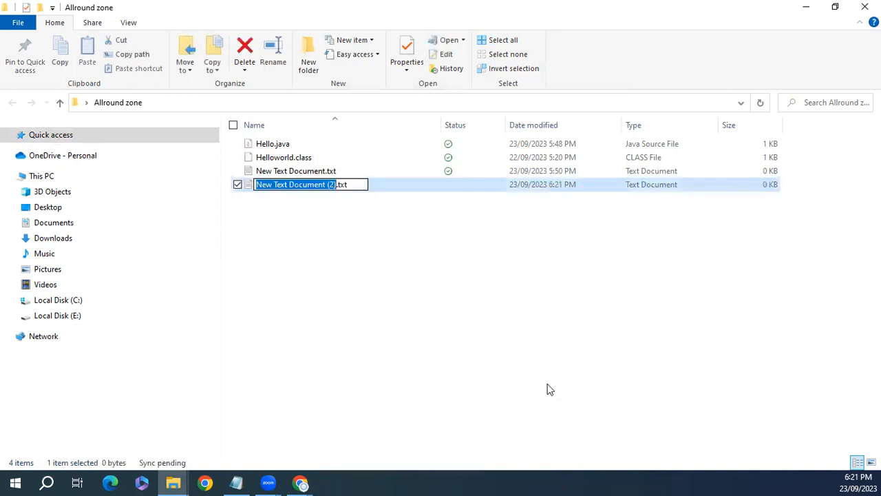
type("Hello")
type("Wo")
key("BackSpace")
type("orld")
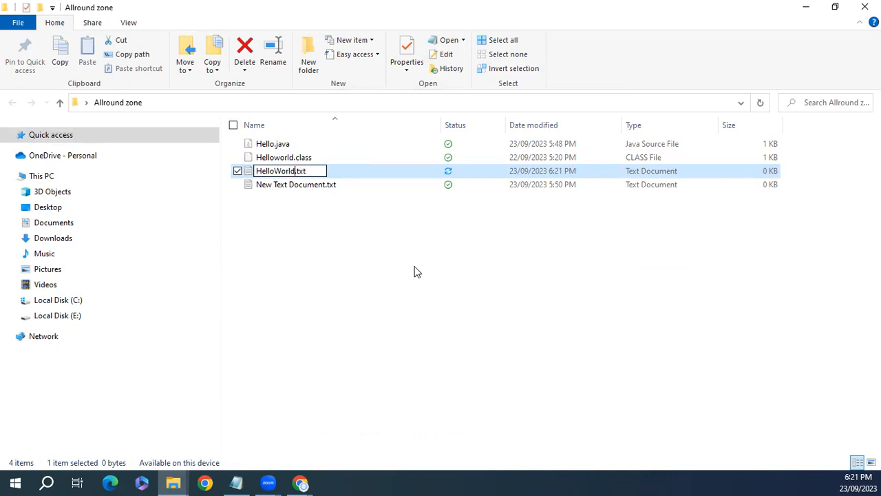
key("BackSpace")
key("BackSpace")
key("BackSpace")
type("java")
key("Return")
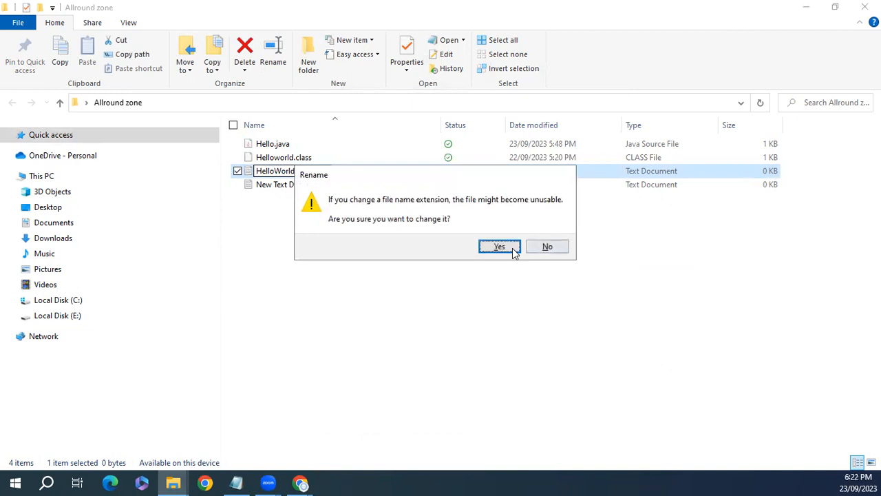
left_click(512, 248)
Delete the Helloworld.class file and open a Command Prompt in the Allround zone folder.
left_click(306, 160)
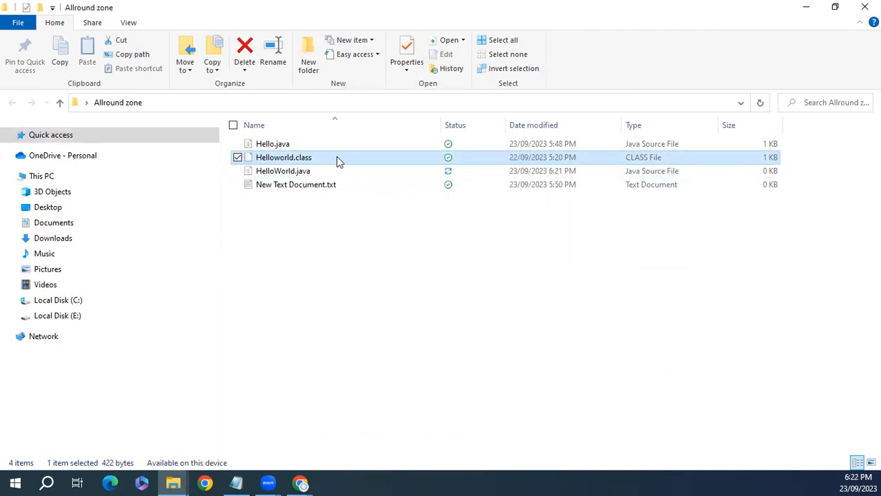
key("Delete")
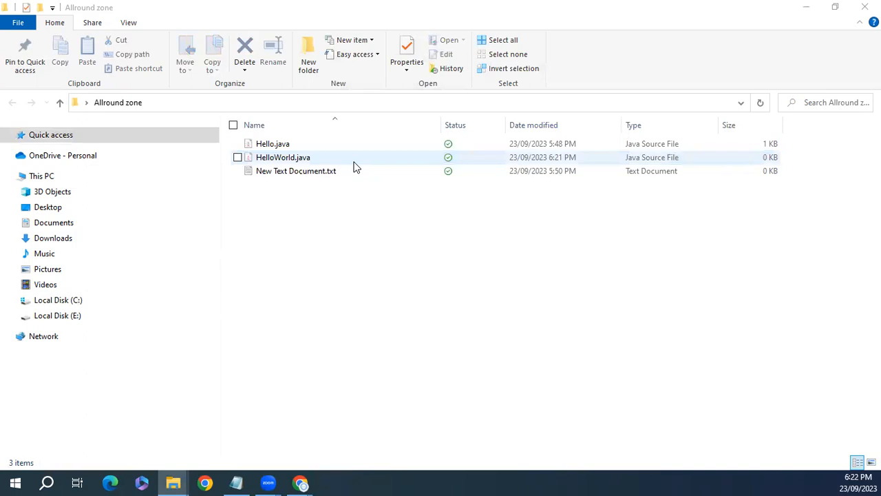
left_click(354, 101)
type("cmd")
key("Return")
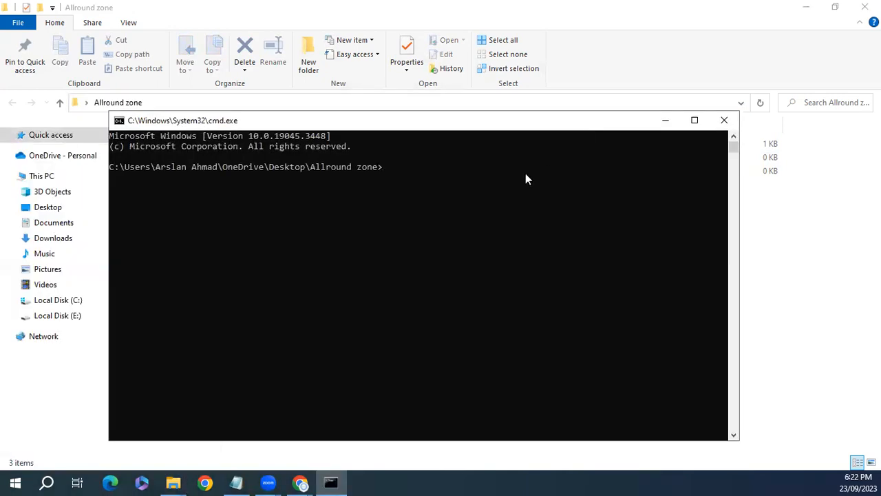
left_click(526, 171)
left_click_drag(472, 124, 518, 135)
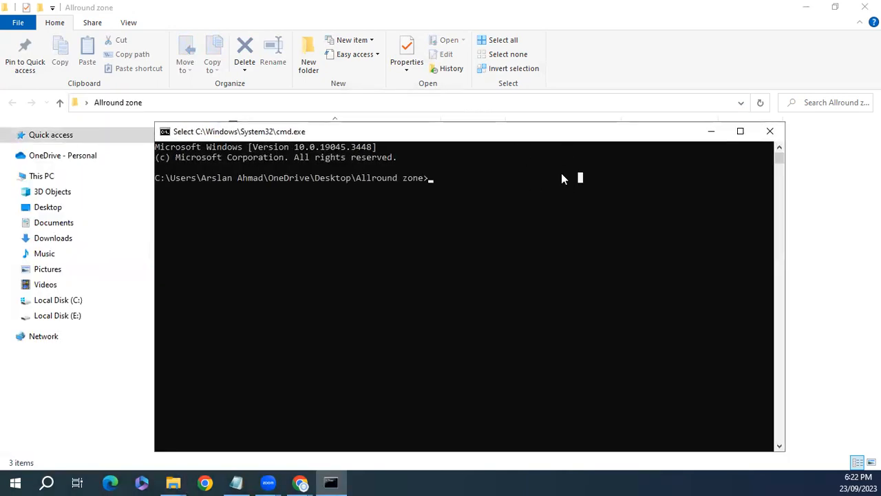
left_click(526, 206)
Minimize the Command Prompt and open HelloWorld.java with Notepad.
left_click(711, 132)
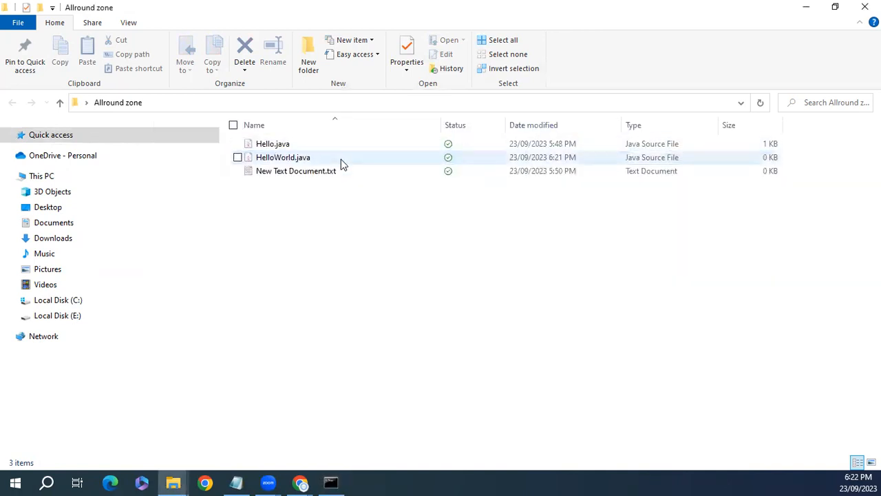
left_click(340, 158)
right_click(340, 159)
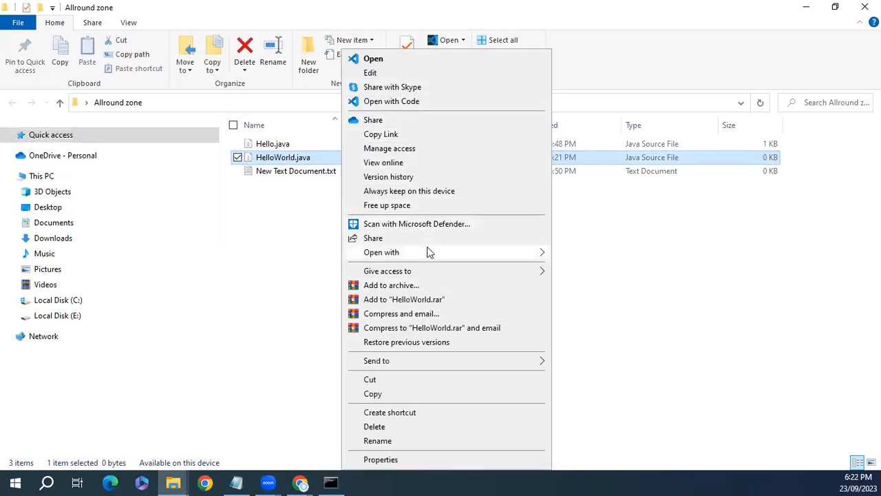
mouse_move(513, 258)
left_click(585, 254)
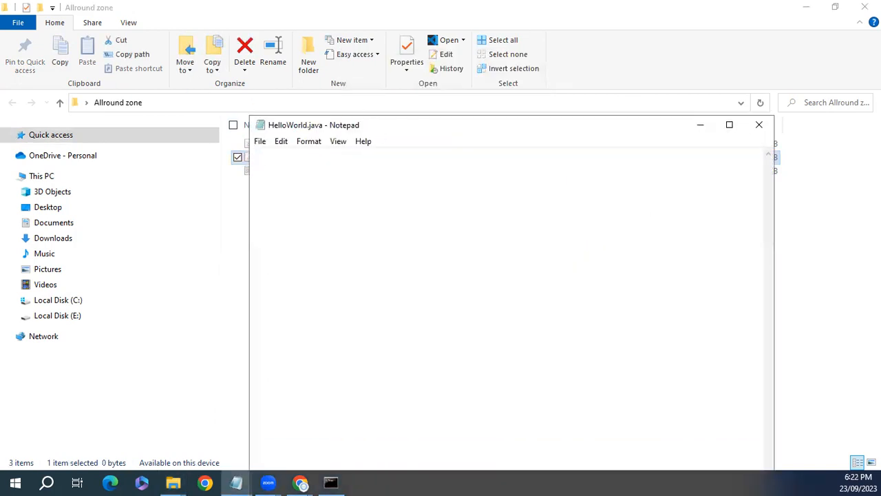
Copy the Helloworld class code that prints "Hello, World!" from Hello.java into HelloWorld.java, then save and close the file.
key("alt+Tab")
left_click(180, 428)
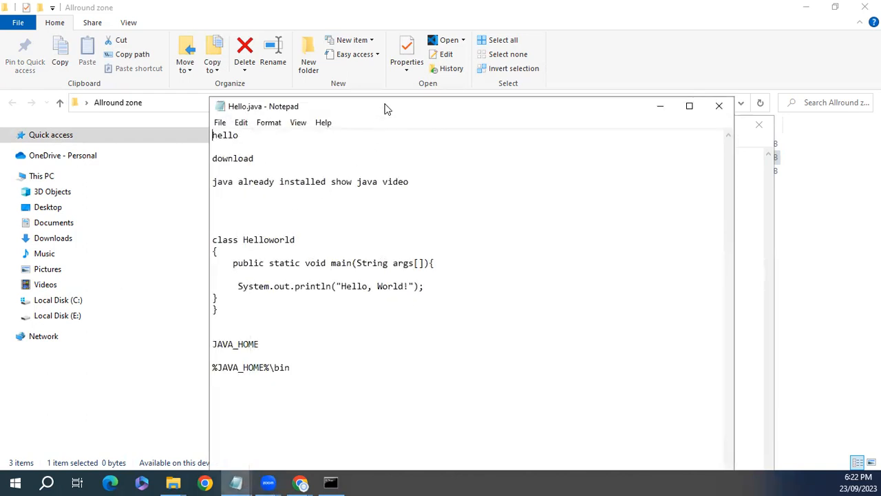
left_click_drag(387, 109, 0, 110)
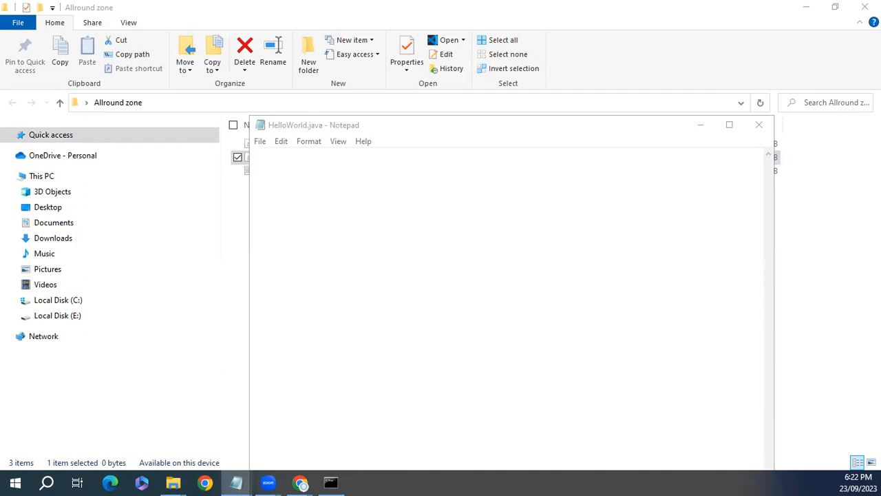
left_click(315, 218)
type("class Helloworld {     public static void main(String args[]){       System.out.println(\"Hello, World!\"); } }")
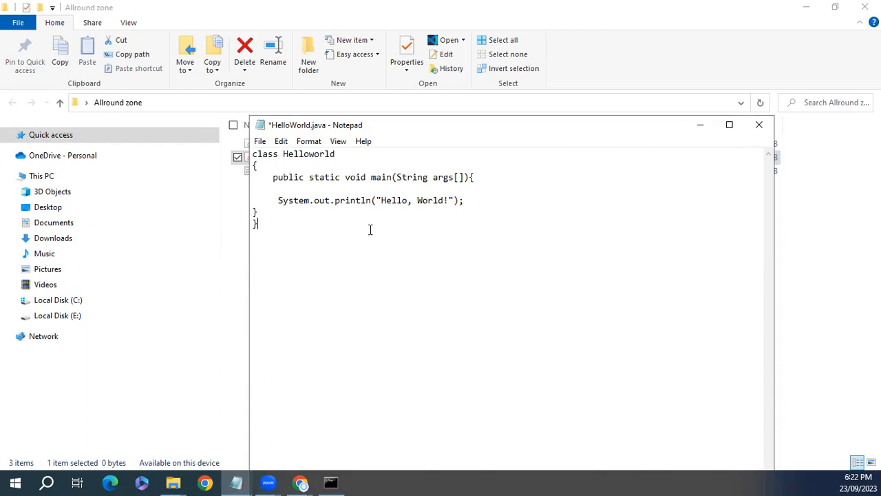
key("Return")
key("ctrl+s")
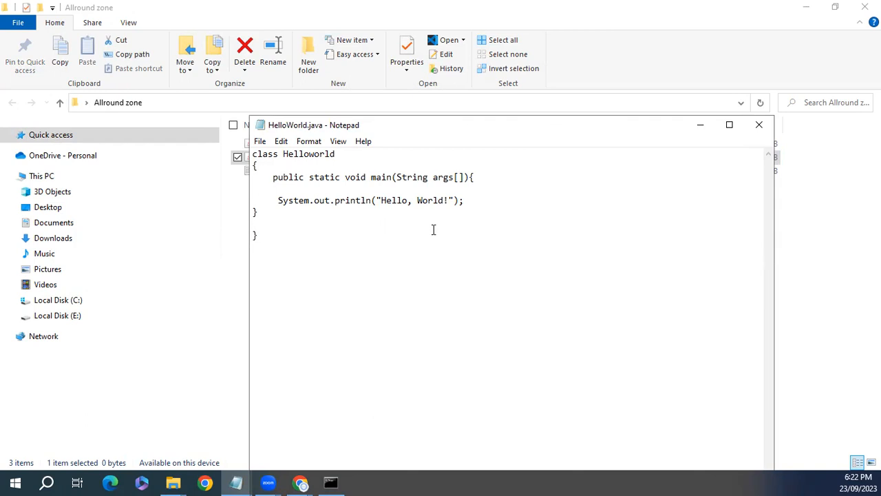
left_click(759, 131)
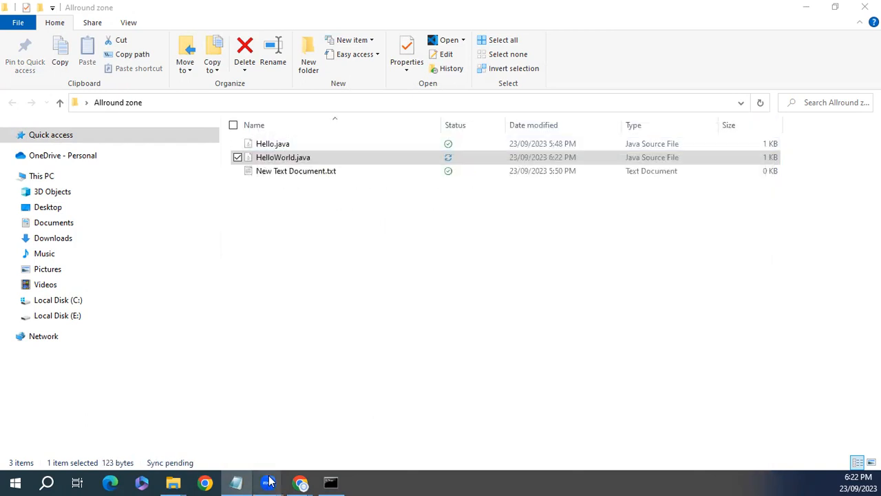
Switch to the Command Prompt, compile the source with javac HelloWorld.java, and move the window aside to reveal the folder's files.
left_click(331, 482)
type("javac ")
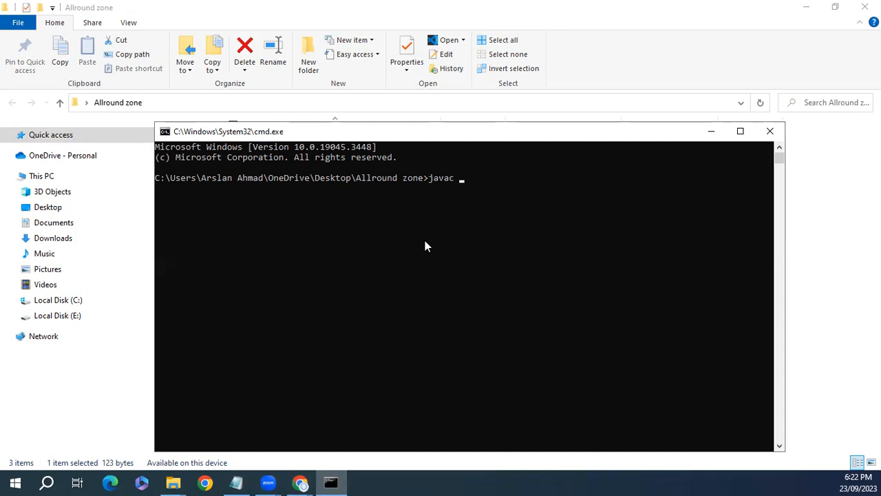
type("HelloWorld.java")
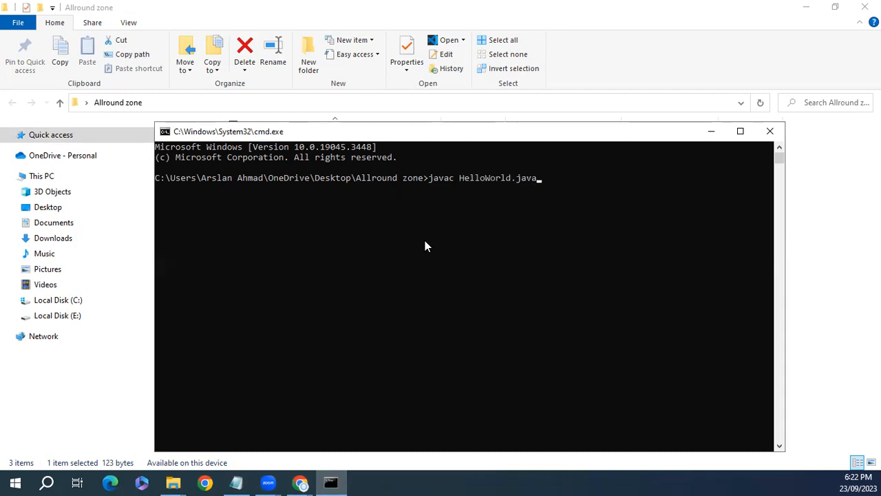
key("Return")
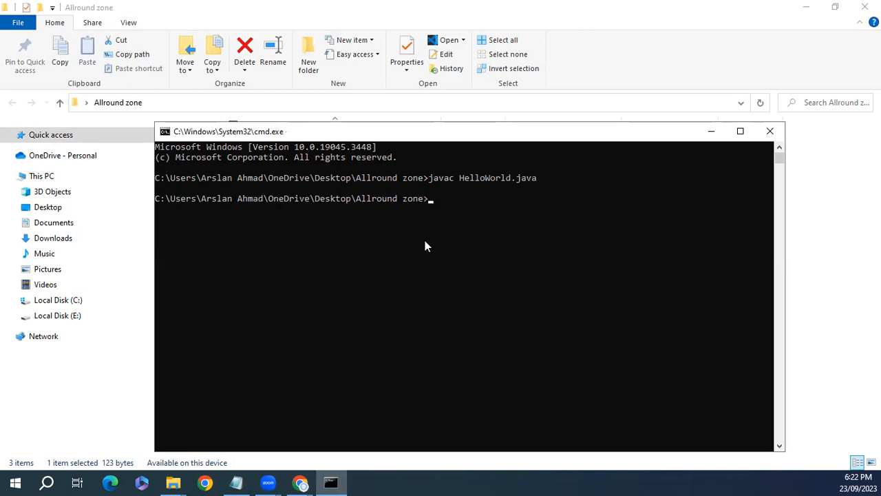
left_click_drag(603, 137, 794, 173)
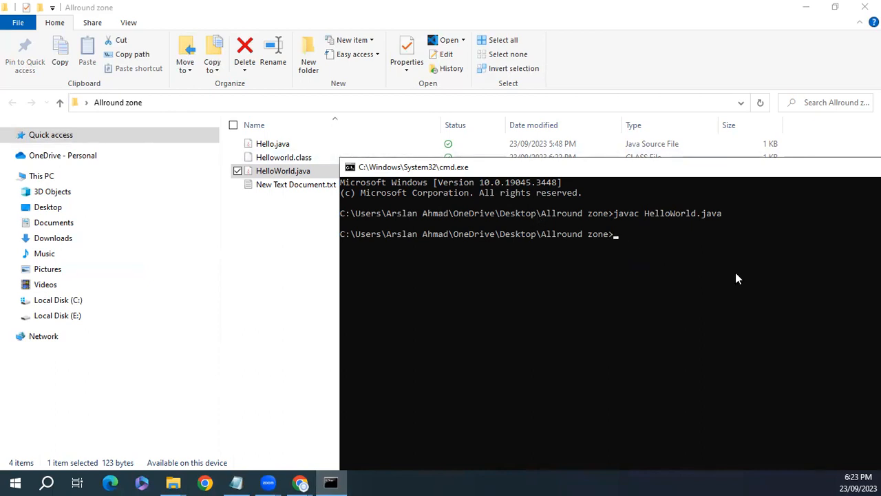
Run the compiled class with the command java Helloworld.
type("java He")
key("Tab")
key("BackSpace")
key("BackSpace")
key("BackSpace")
key("BackSpace")
key("BackSpace")
type("w")
key("Tab")
key("BackSpace")
key("BackSpace")
key("BackSpace")
key("BackSpace")
key("BackSpace")
key("BackSpace")
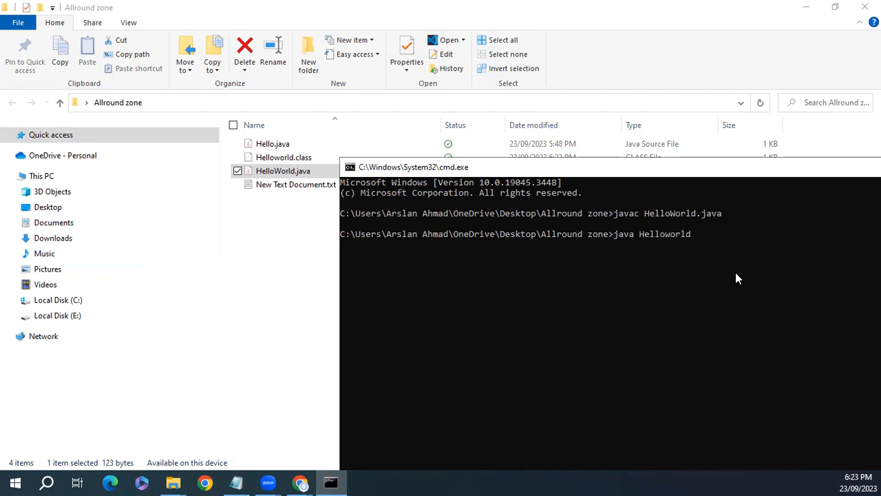
key("Return")
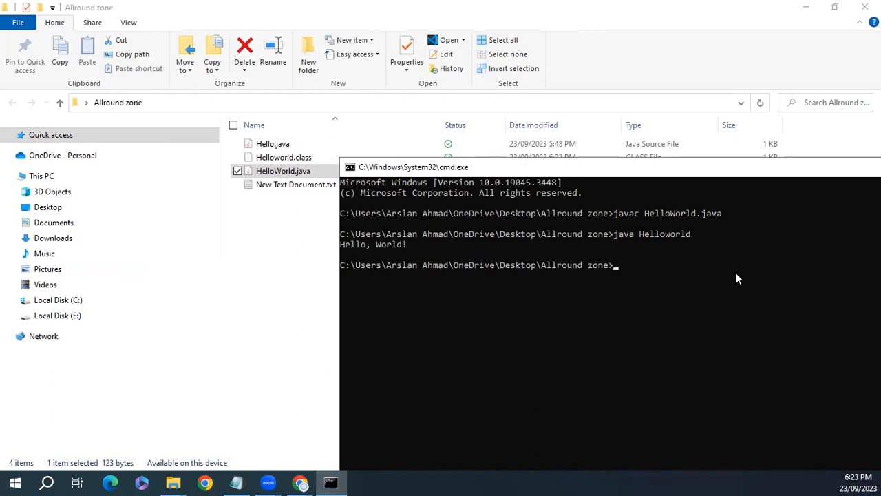